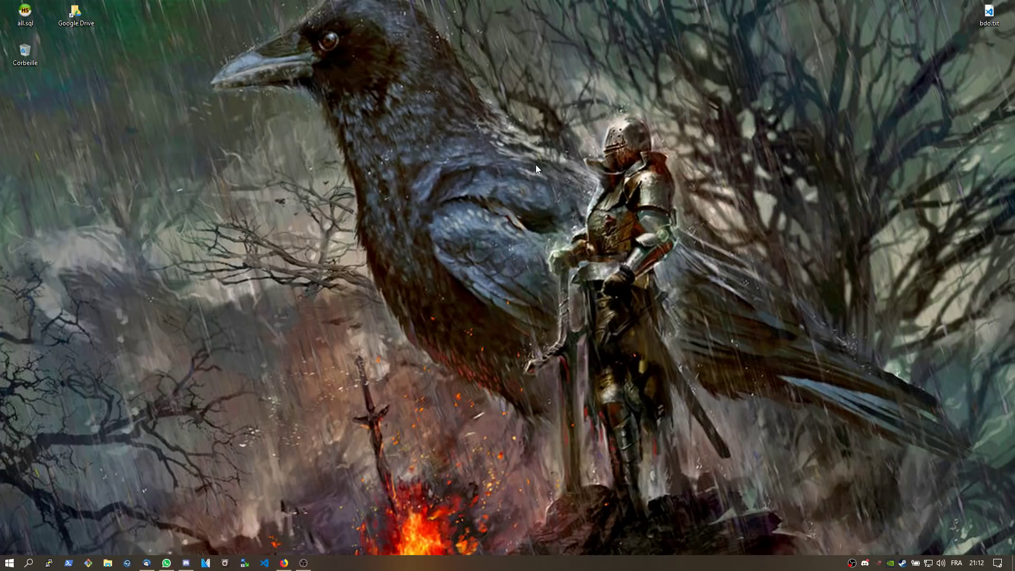
Switch to Steam Big Picture mode and open the Controller Settings.
right_click(904, 562)
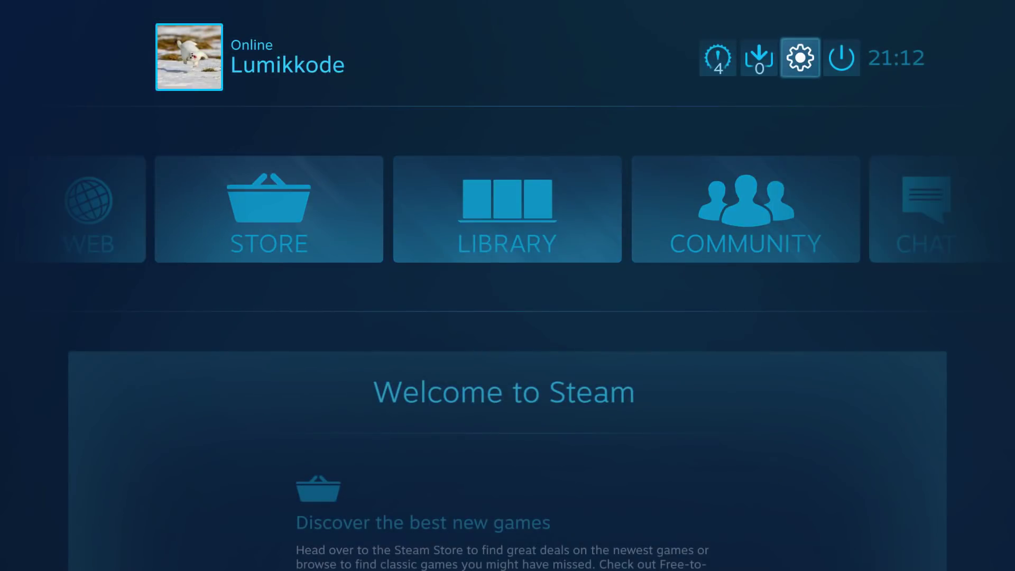
key(Return)
key(Down)
key(Down)
key(Up)
key(Return)
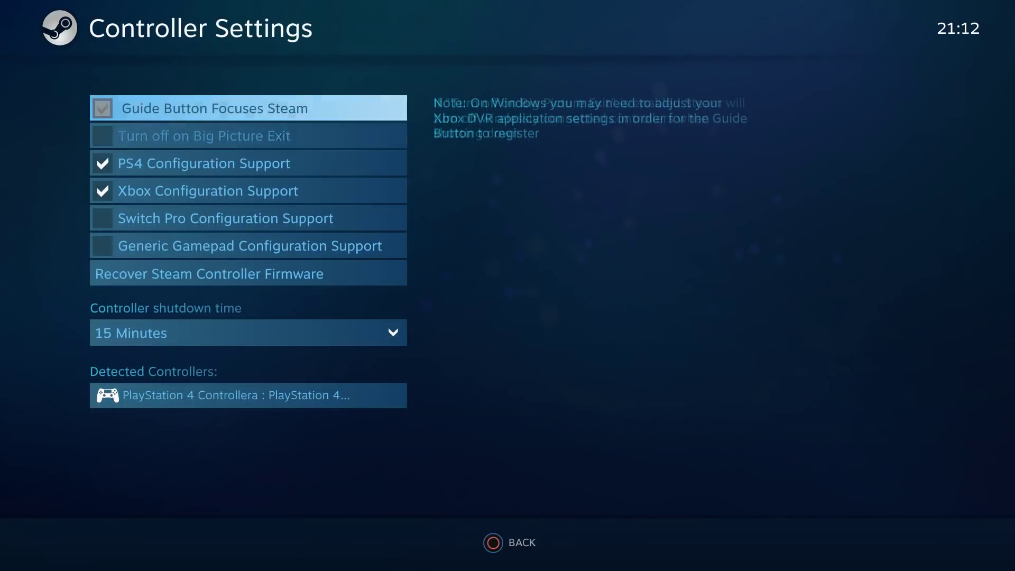
Review the controller configuration support options and the detected PlayStation 4 controller, and return to the home screen.
key(Down)
key(Down)
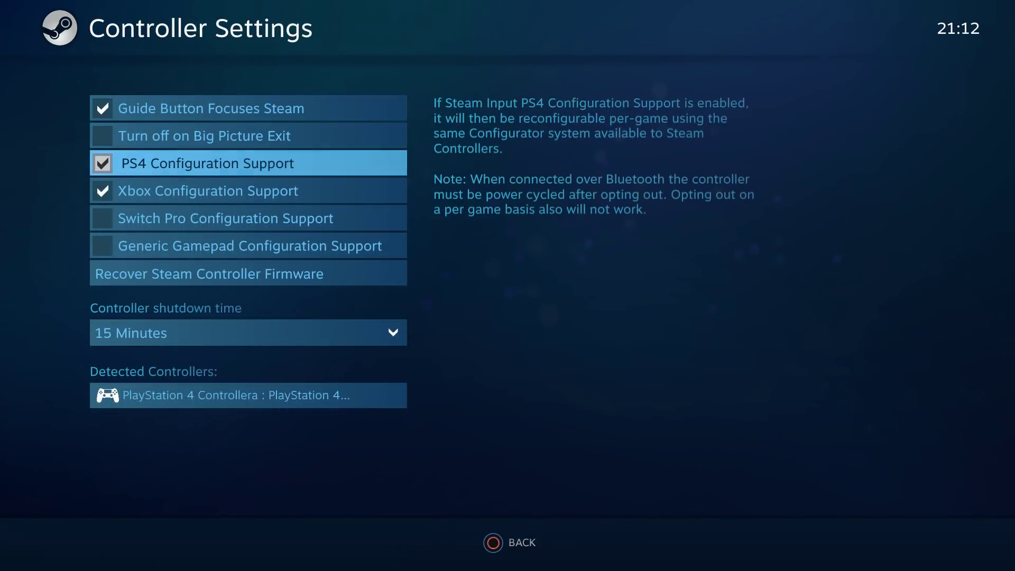
key(Down)
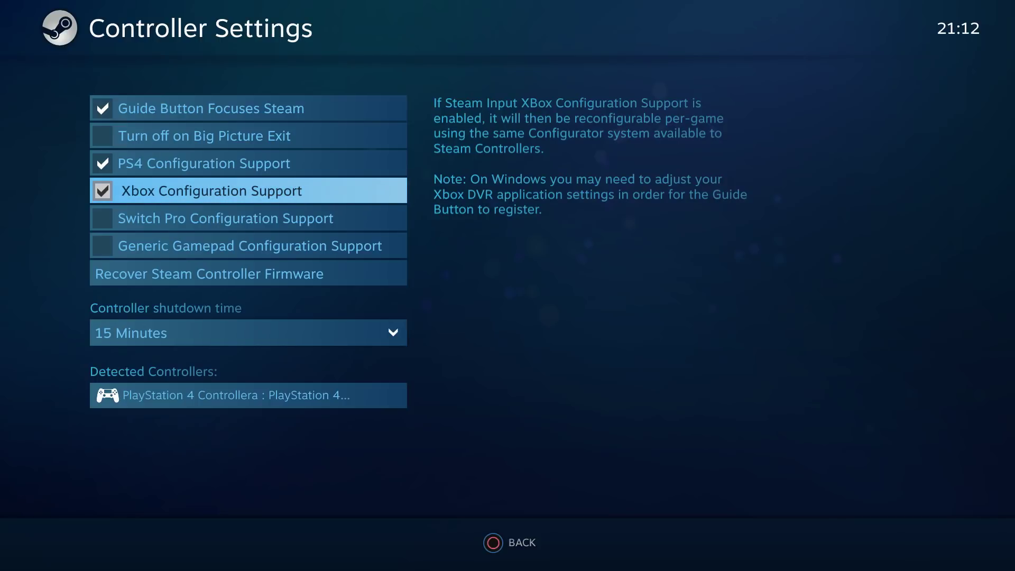
key(Down)
key(Down)
key(Down)
key(Down)
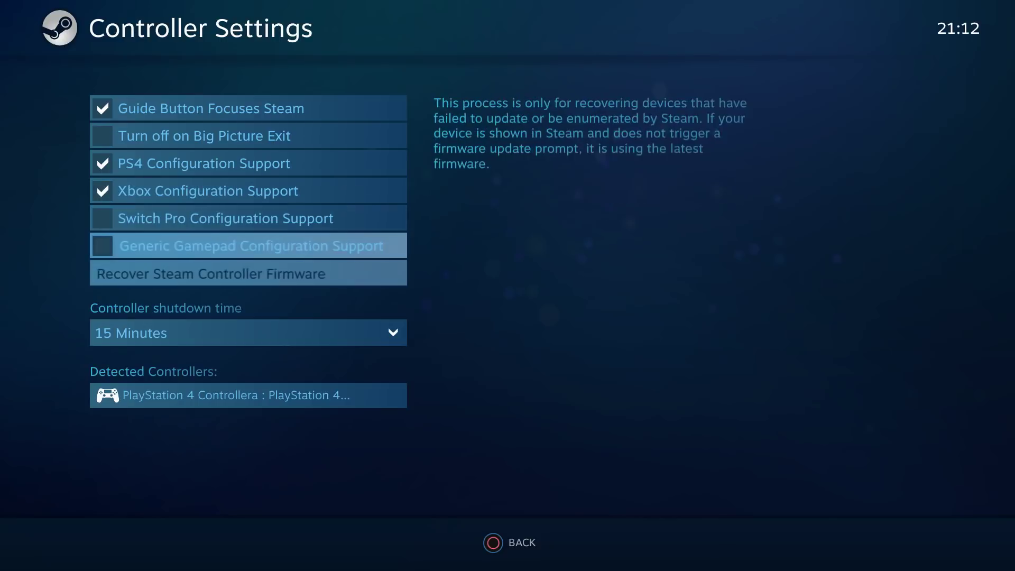
key(Down)
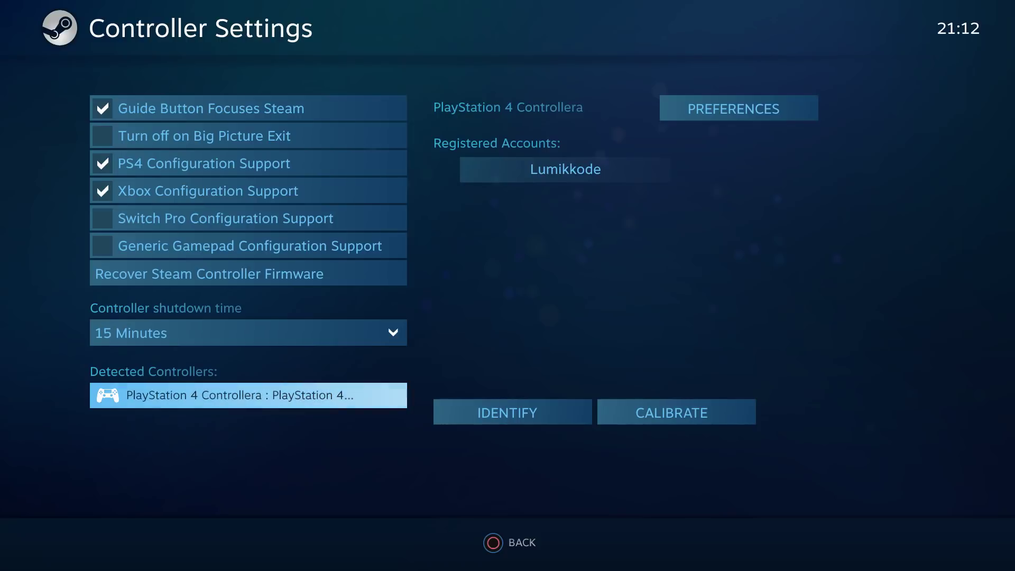
key(Escape)
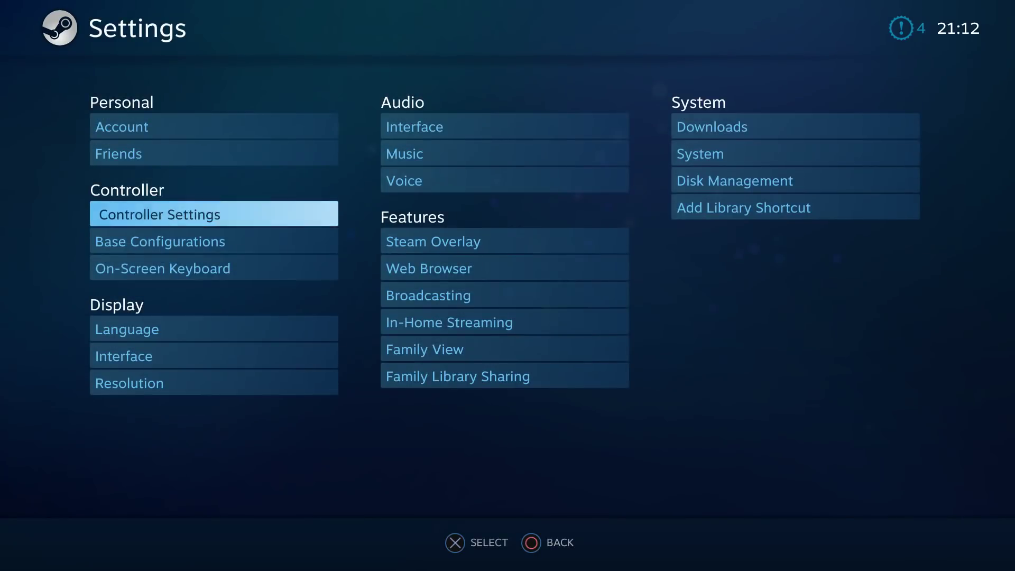
key(Escape)
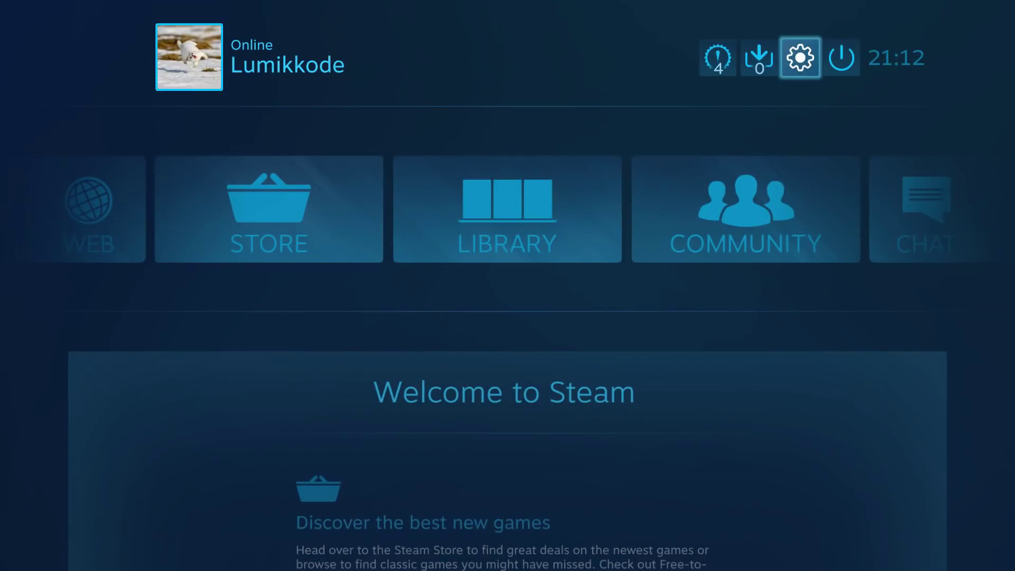
Open the Controller Configuration for DARK SOULS III from the library's game management options.
key(Down)
key(Return)
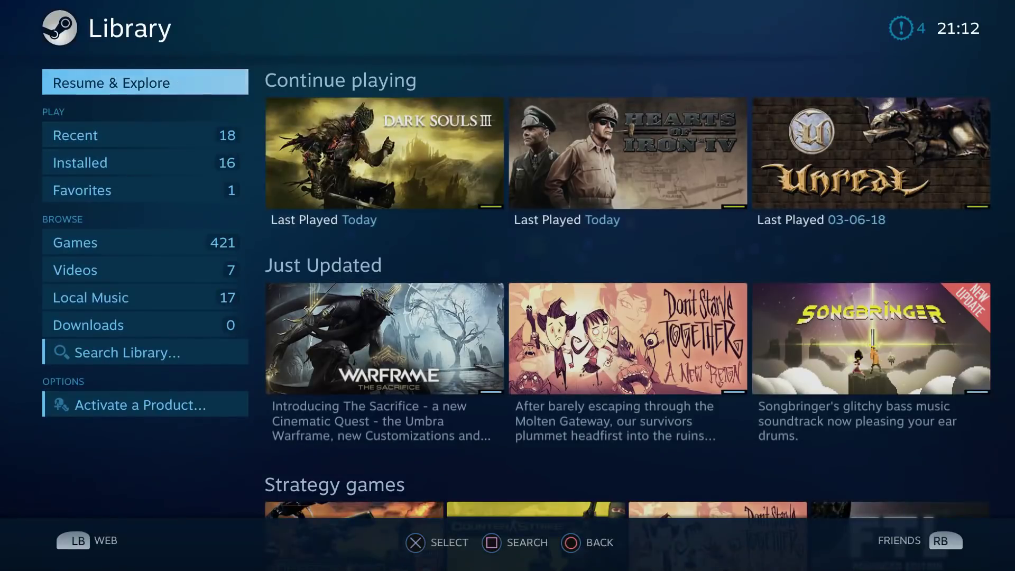
key(Right)
key(Return)
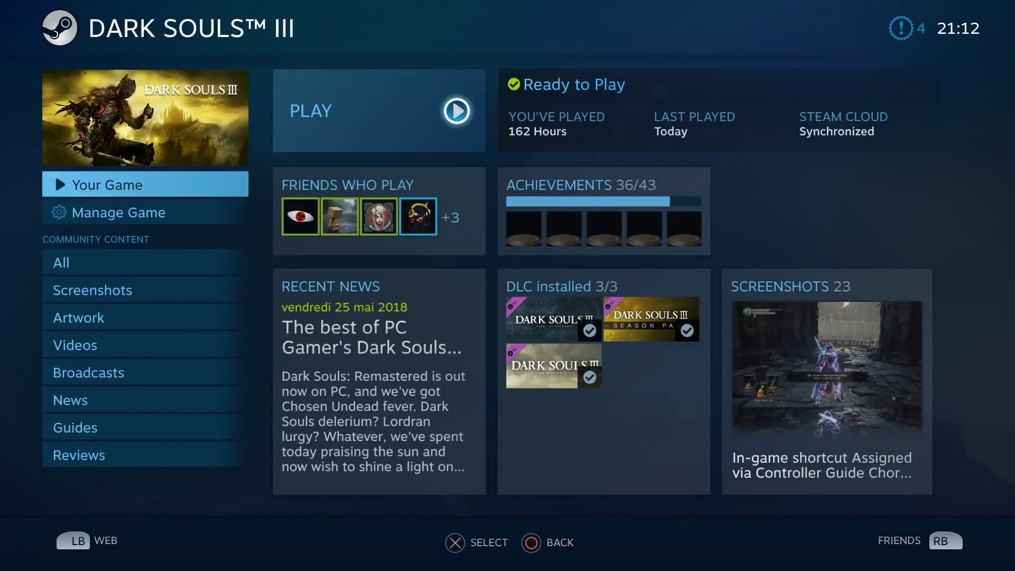
key(Down)
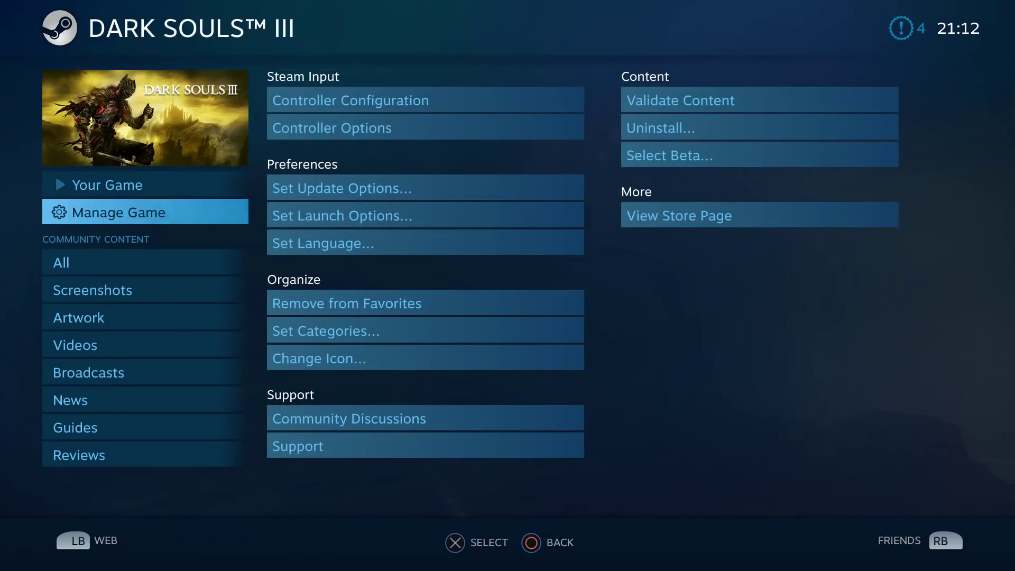
key(Right)
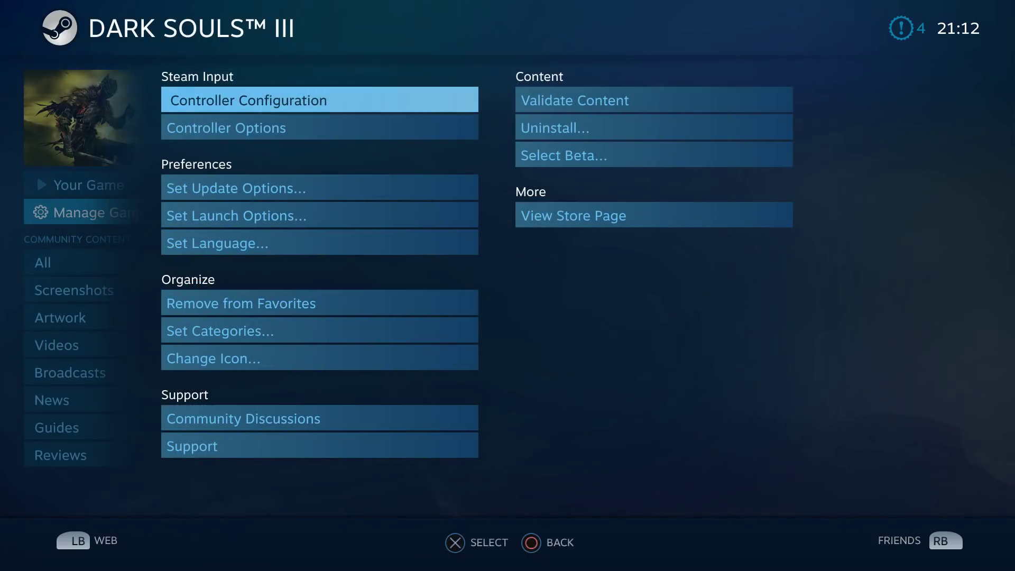
key(Return)
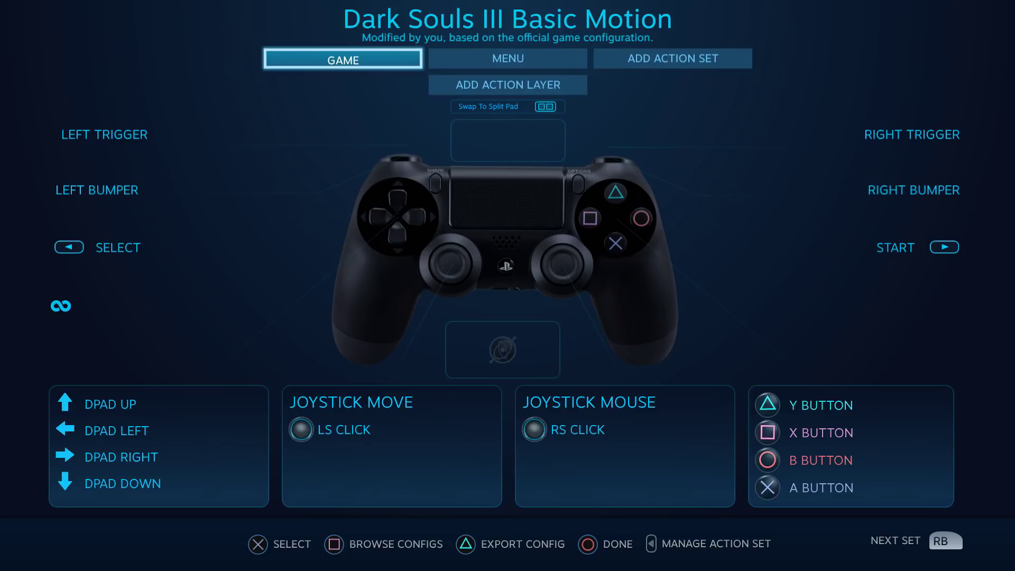
Check the style-of-input choices for the gyro, keep None, and return to the controller layout.
key(Down)
key(Down)
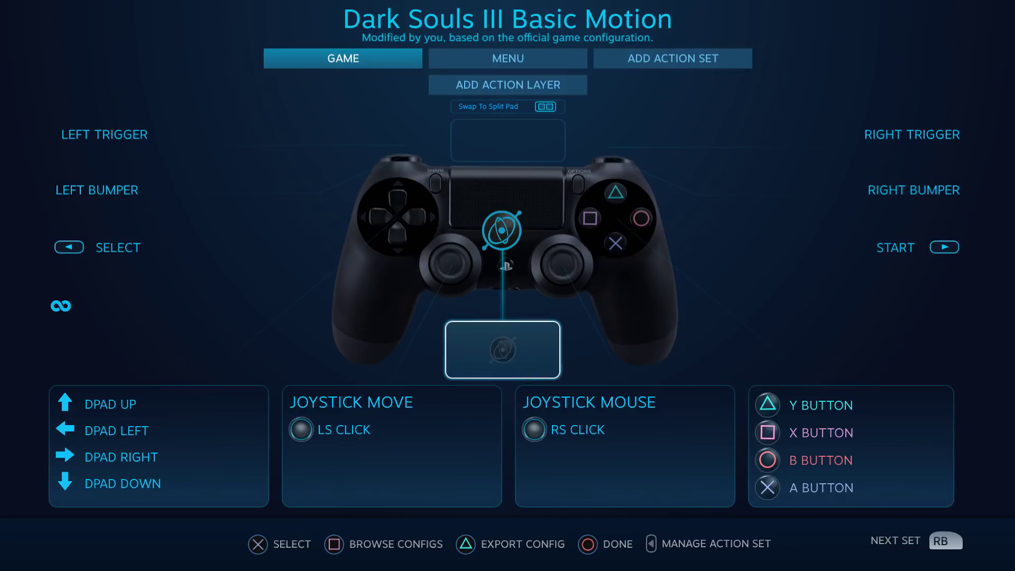
key(Return)
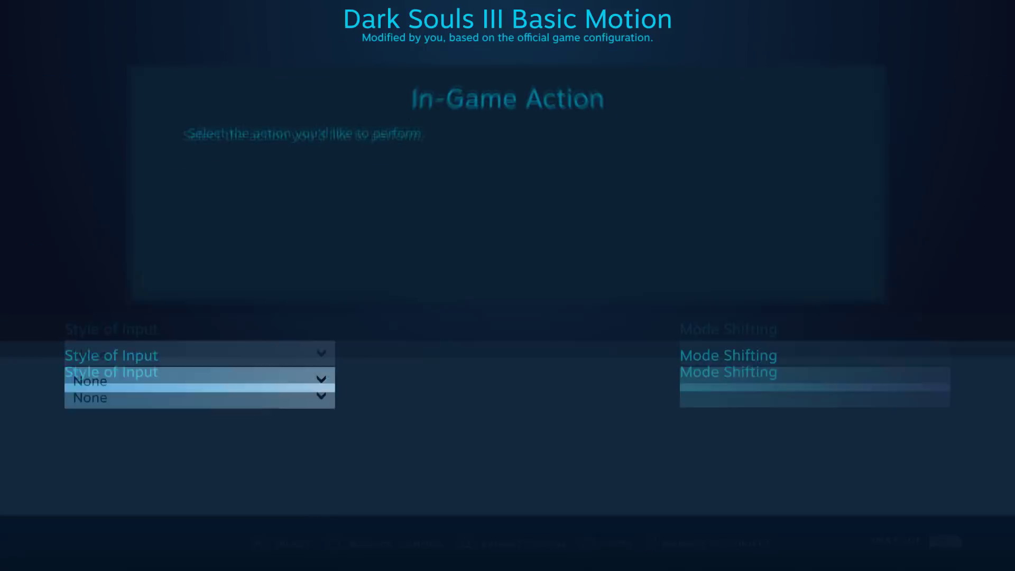
key(Return)
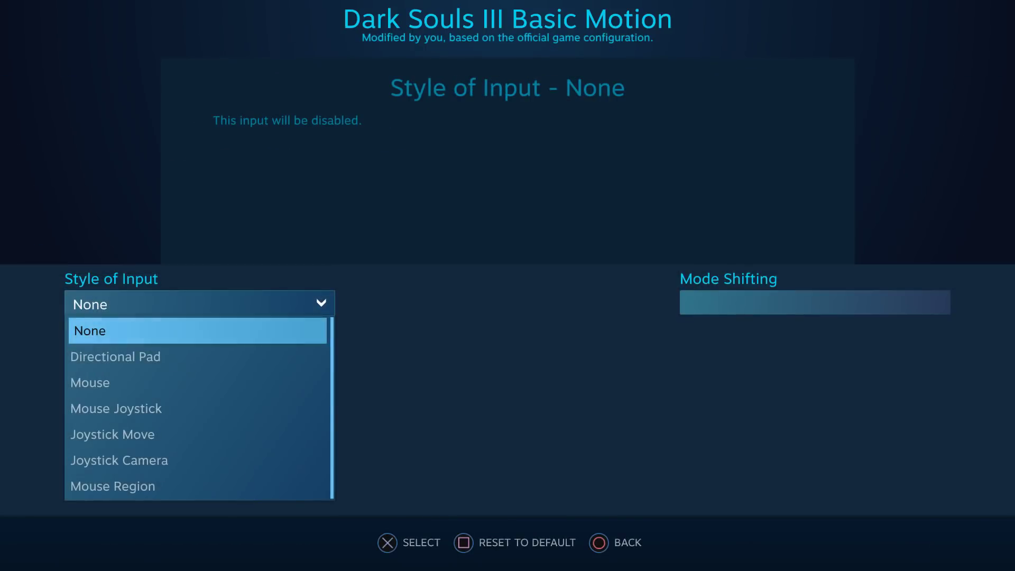
key(Return)
key(Escape)
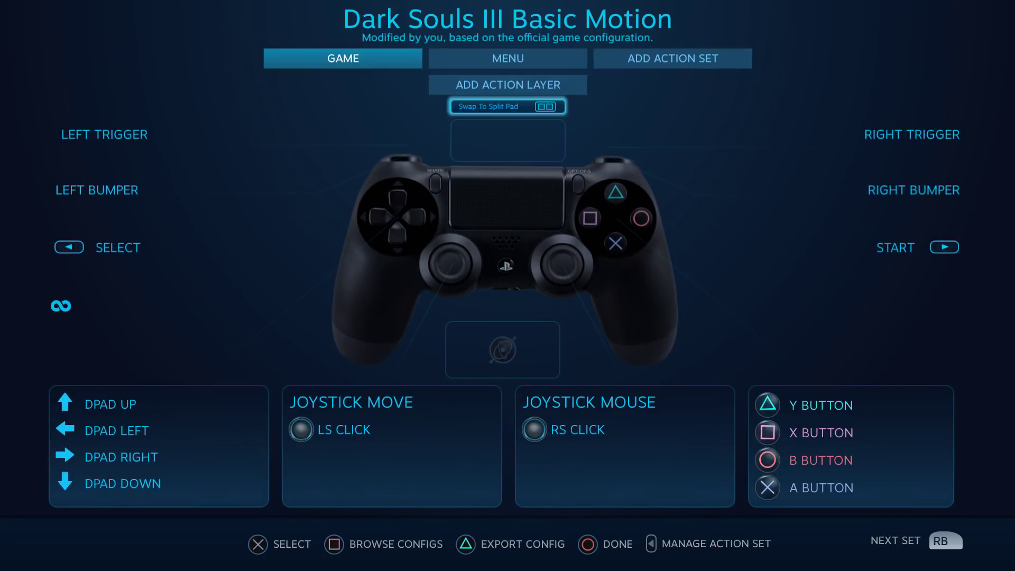
Examine the touchpad binding and its split-pad option in the controller layout.
key(Right)
key(Left)
key(Down)
key(Up)
key(Up)
key(Down)
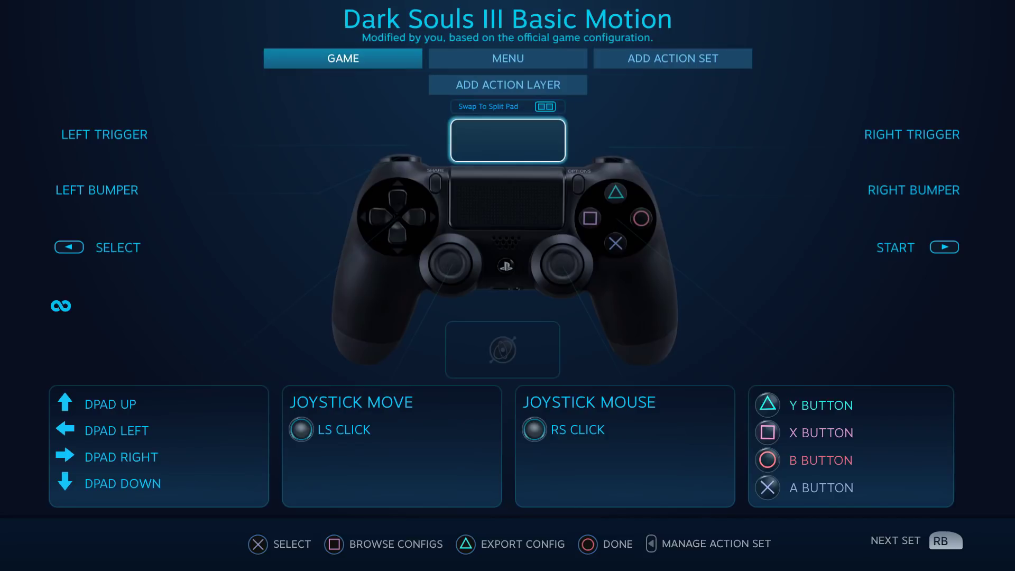
key(Up)
key(Return)
key(Down)
key(Return)
key(Escape)
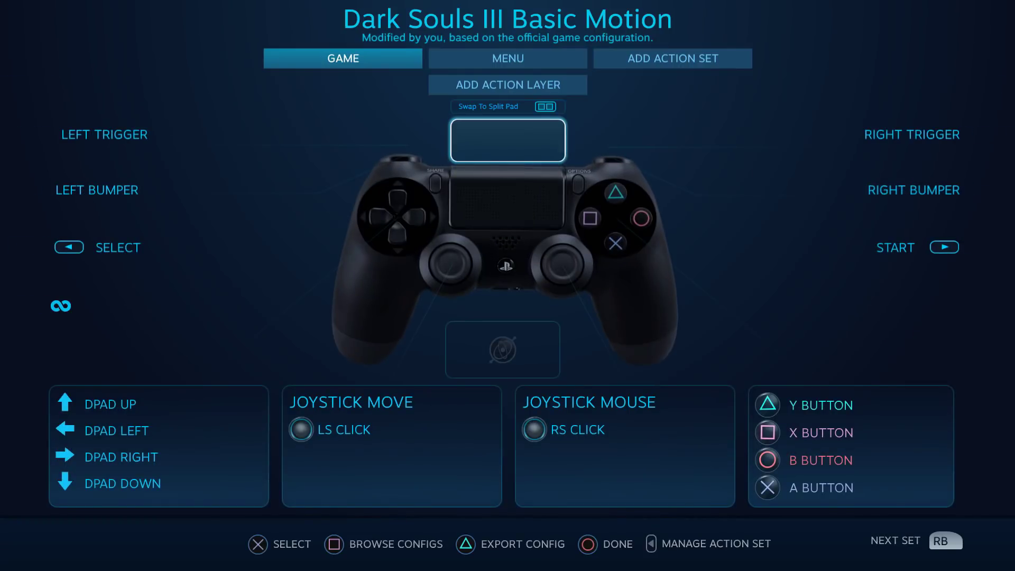
Open the Joystick Mouse settings of the right joystick and look over its style of input.
key(Down)
key(Right)
key(Down)
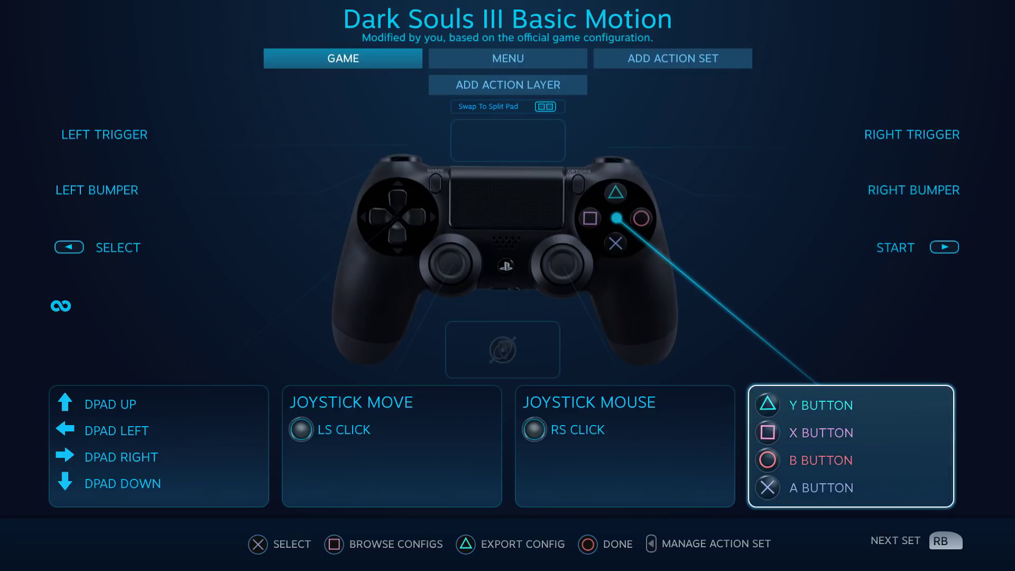
key(Left)
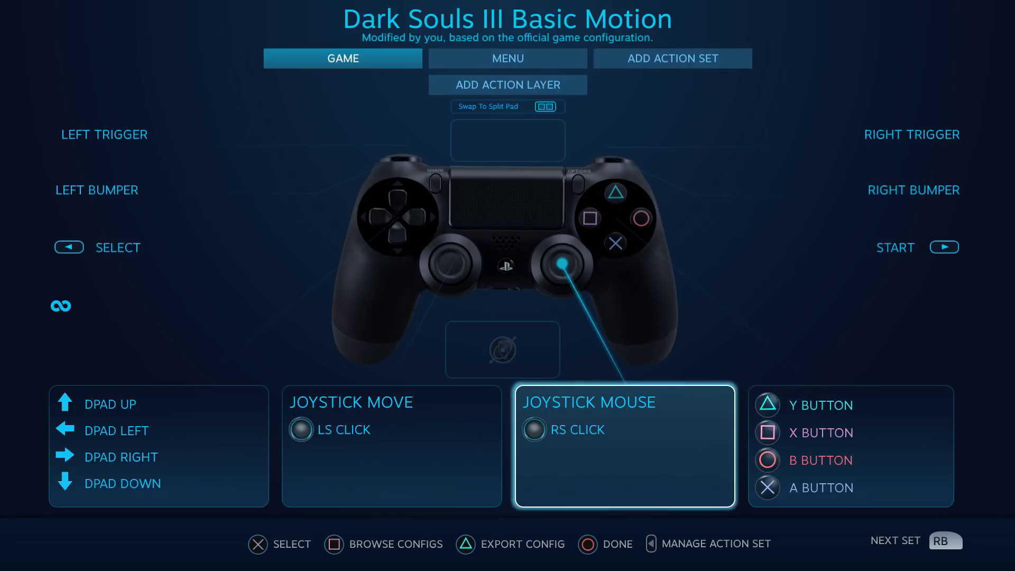
key(Return)
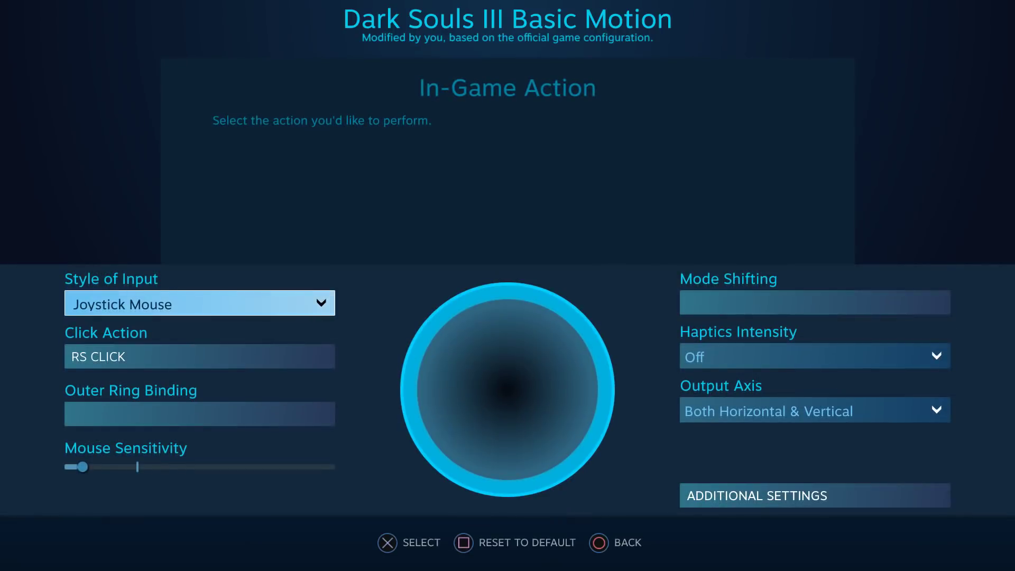
key(Right)
key(Down)
key(Left)
key(Up)
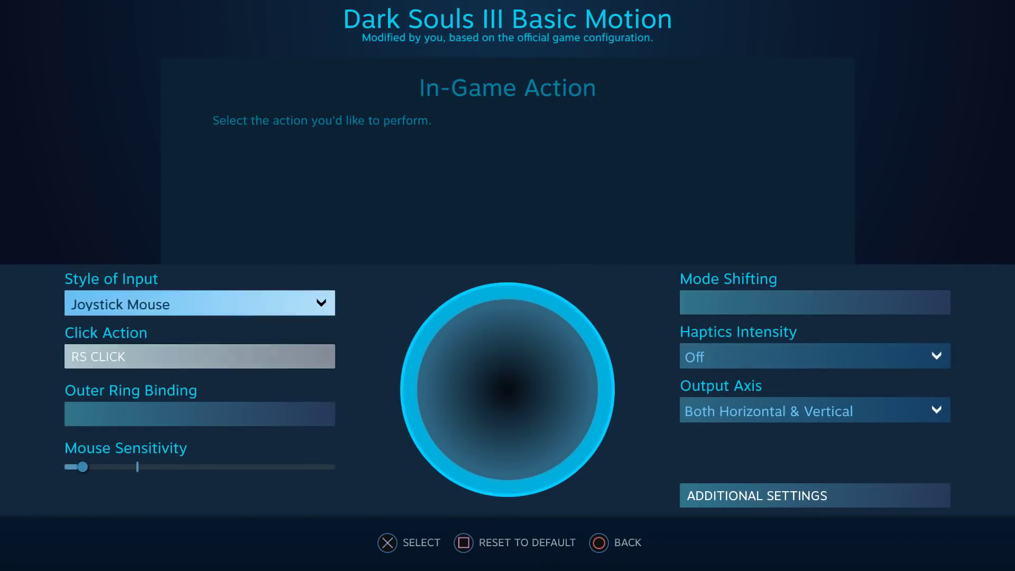
key(Down)
key(Up)
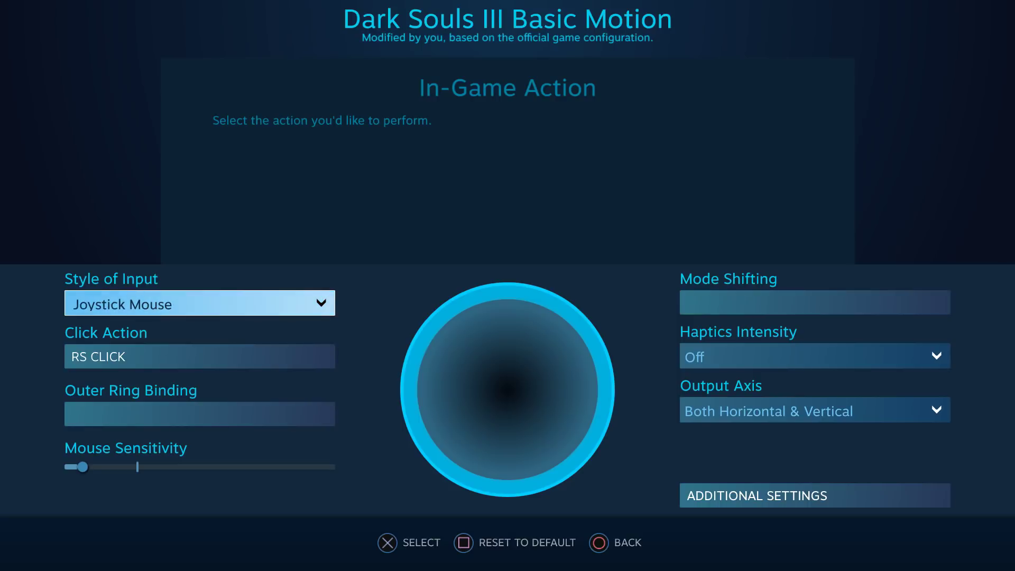
Examine the right joystick's Click Action, Outer Ring Binding and Mouse Sensitivity, and close its settings.
key(Down)
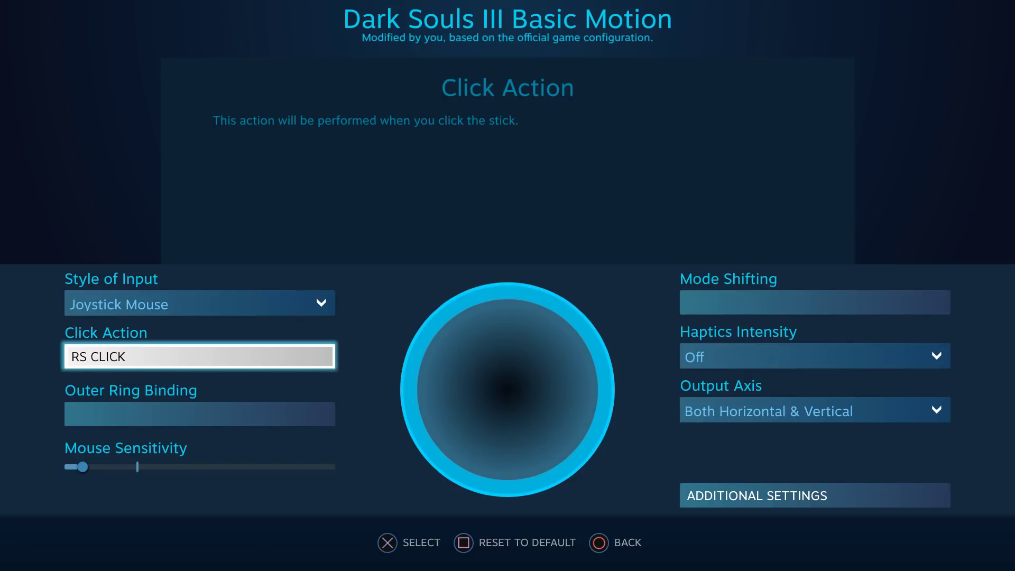
key(Down)
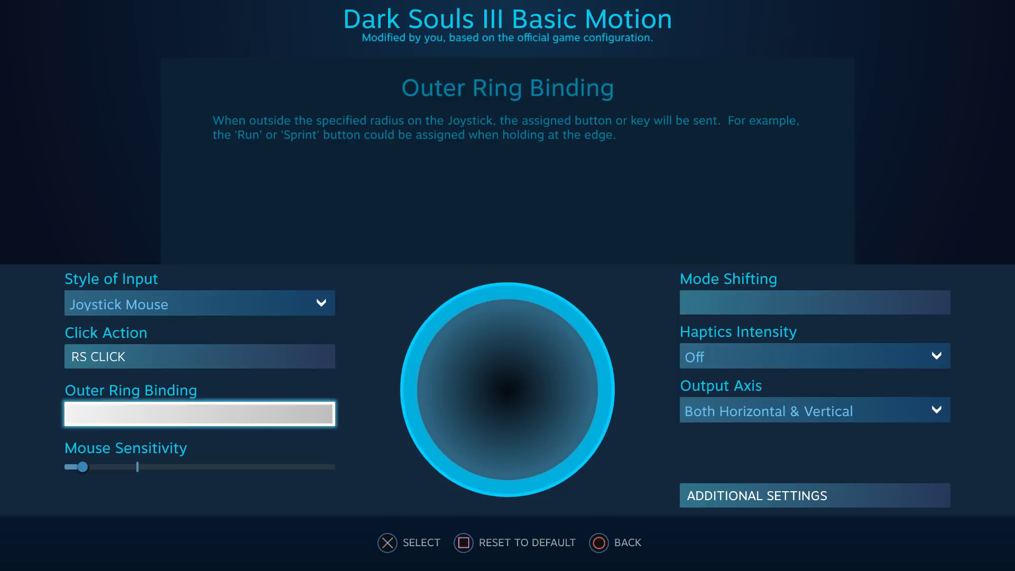
key(Down)
key(Up)
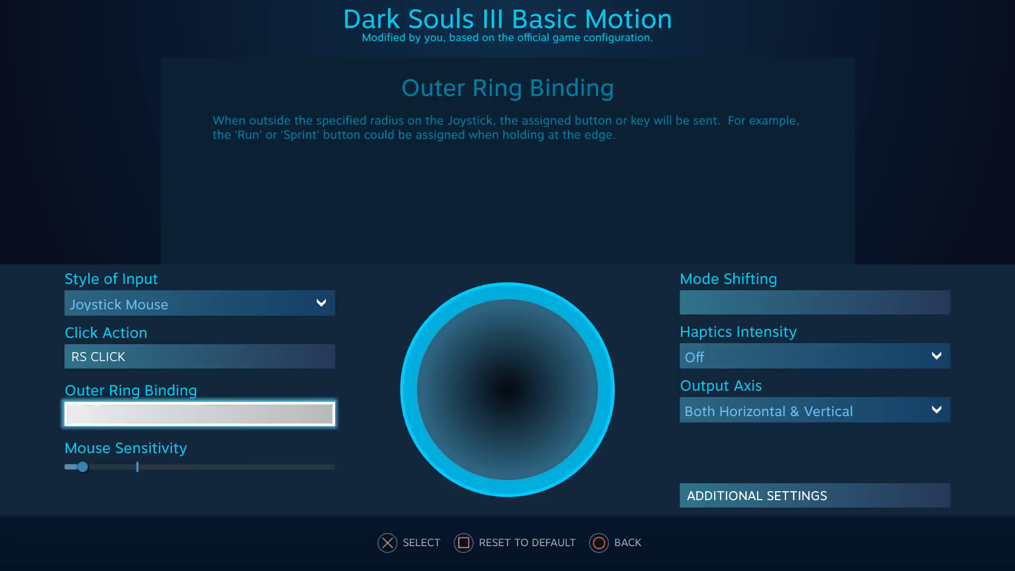
key(Return)
key(Escape)
key(Down)
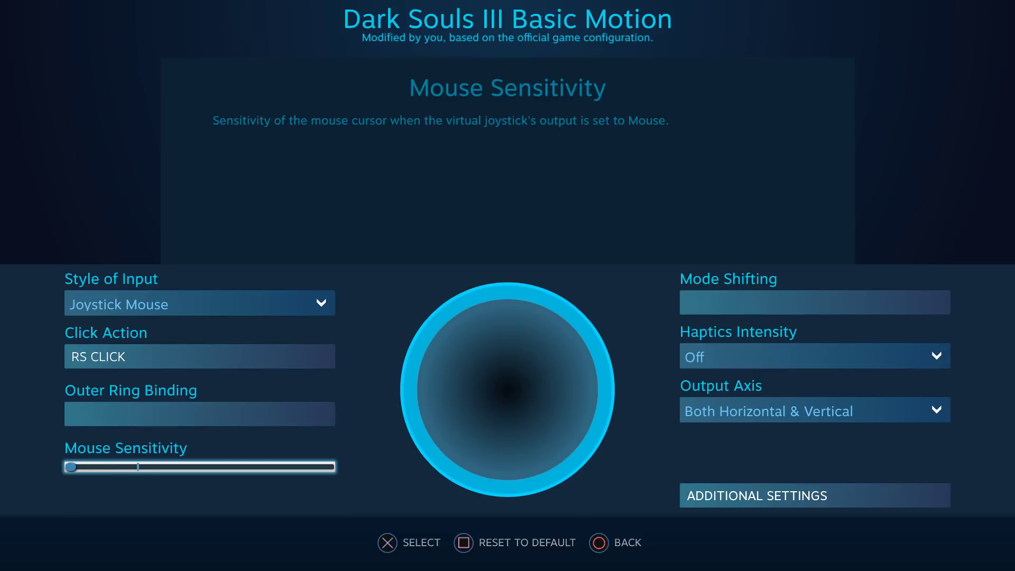
key(Right)
key(Up)
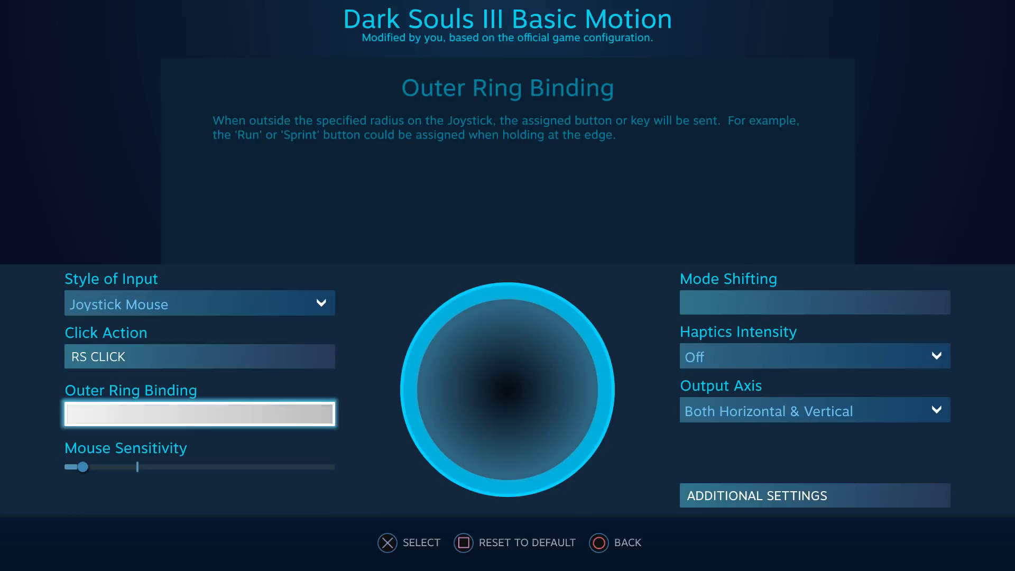
key(Up)
key(Escape)
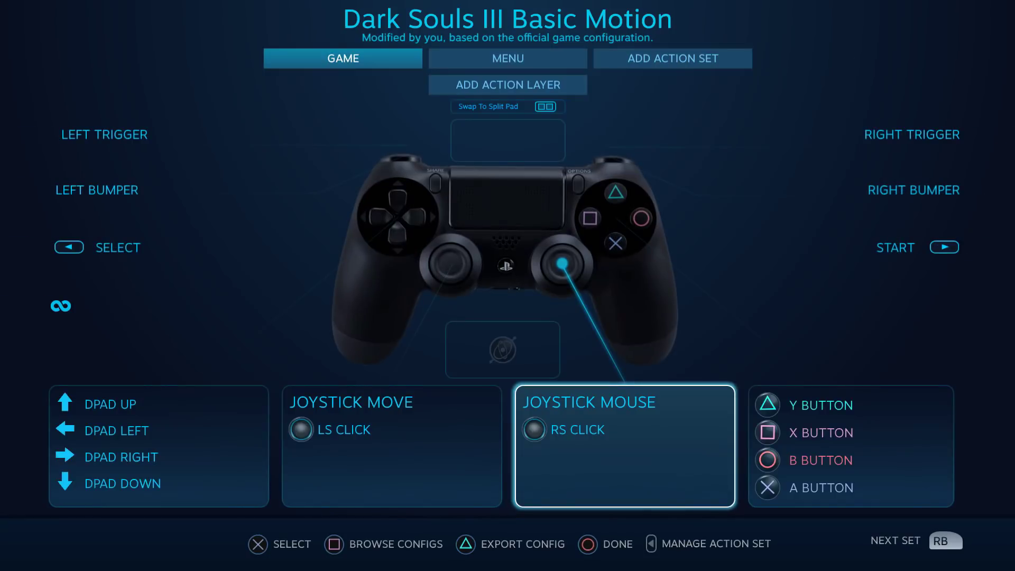
Leave the controller configuration and return to the main game page of DARK SOULS III.
key(Escape)
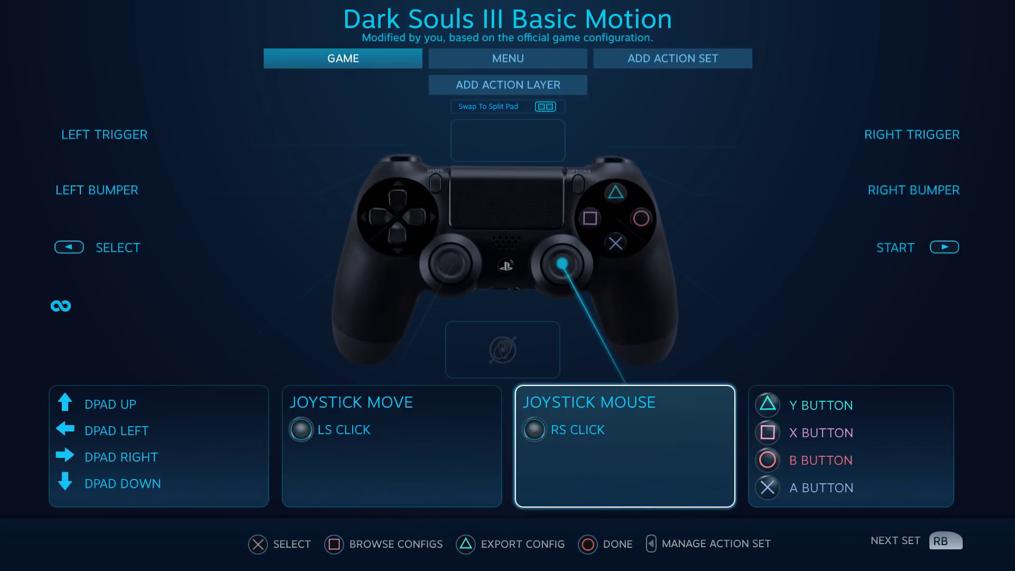
key(Up)
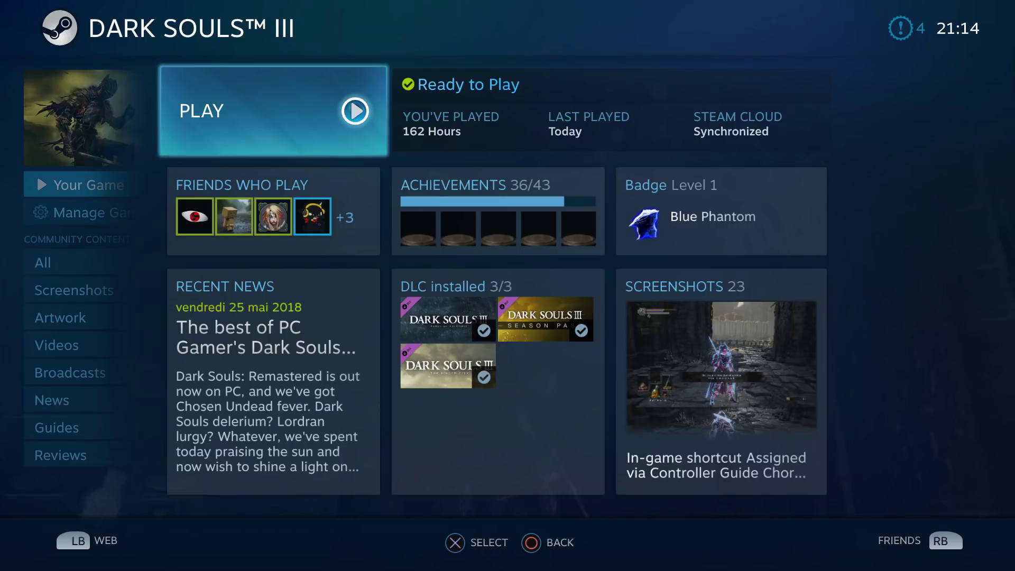
key(Left)
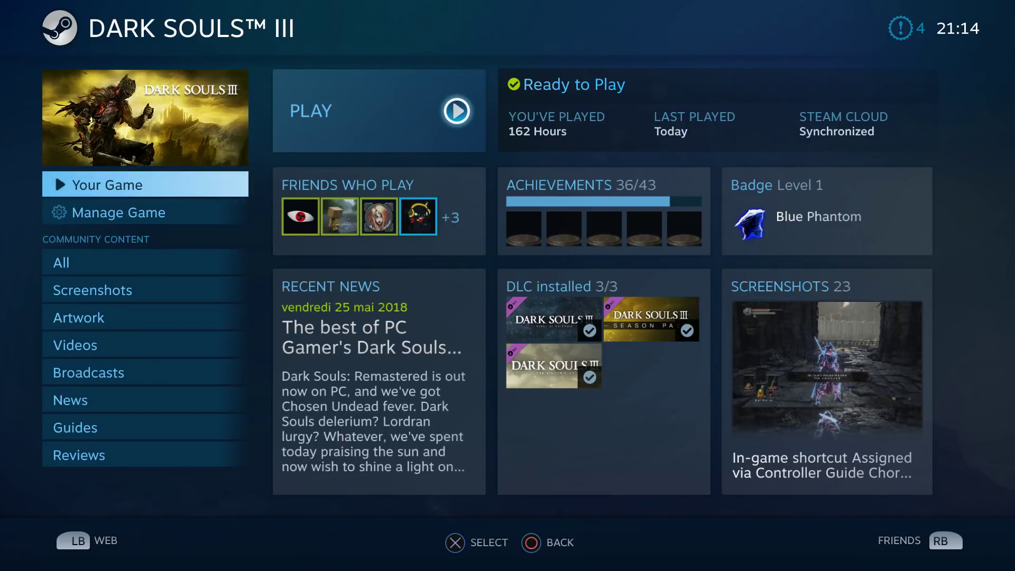
key(Right)
key(Left)
key(Right)
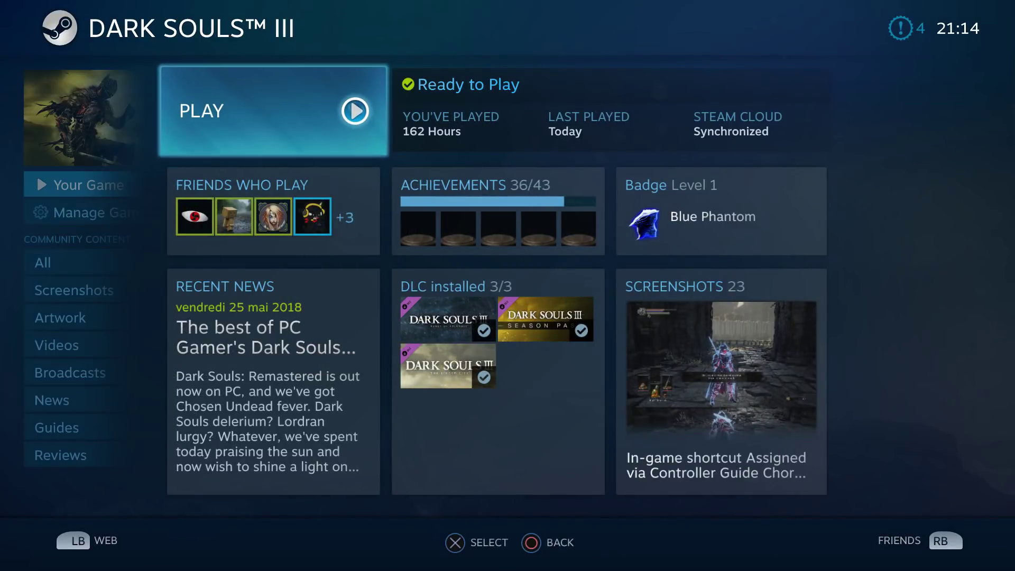
key(Down)
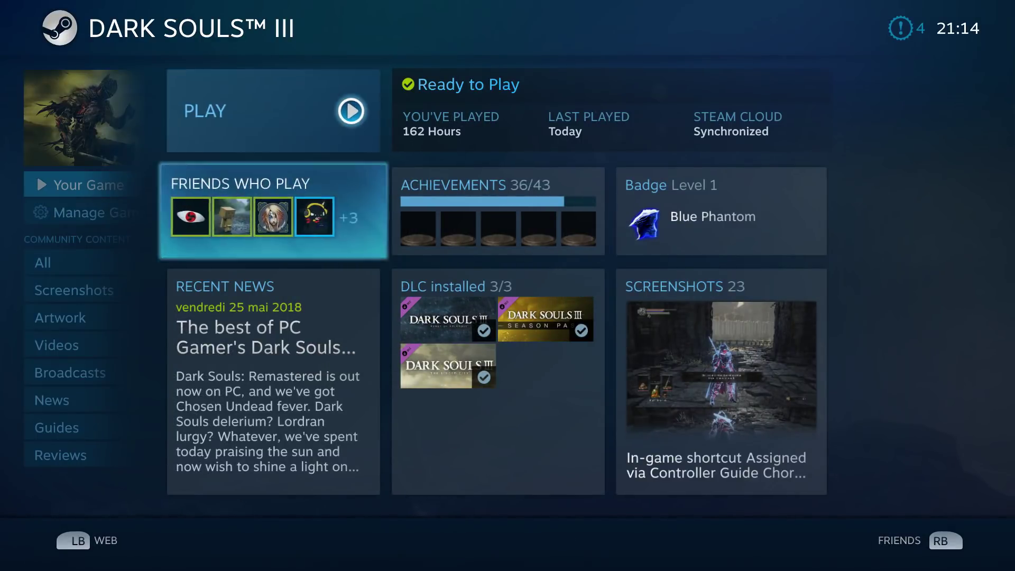
key(Up)
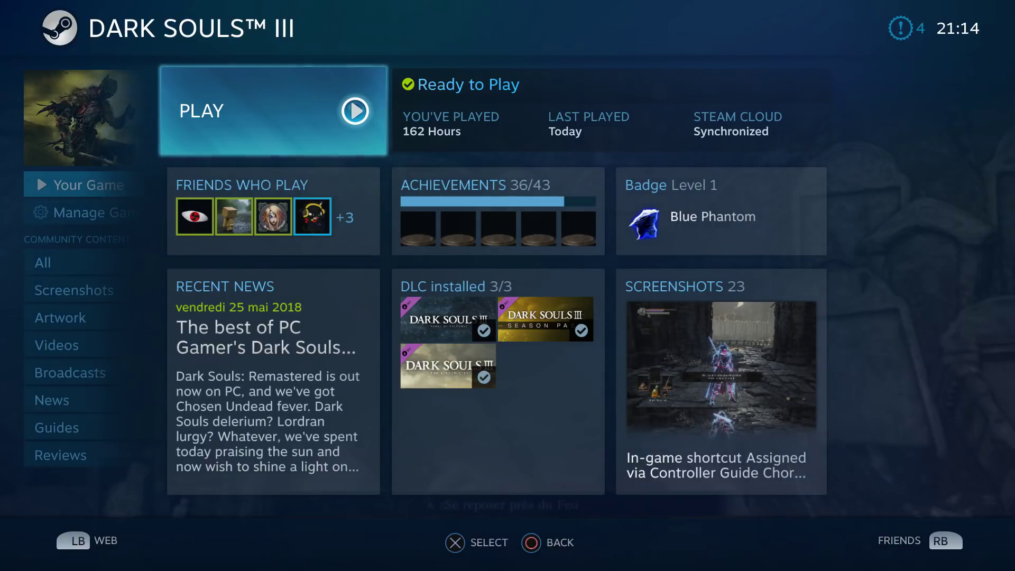